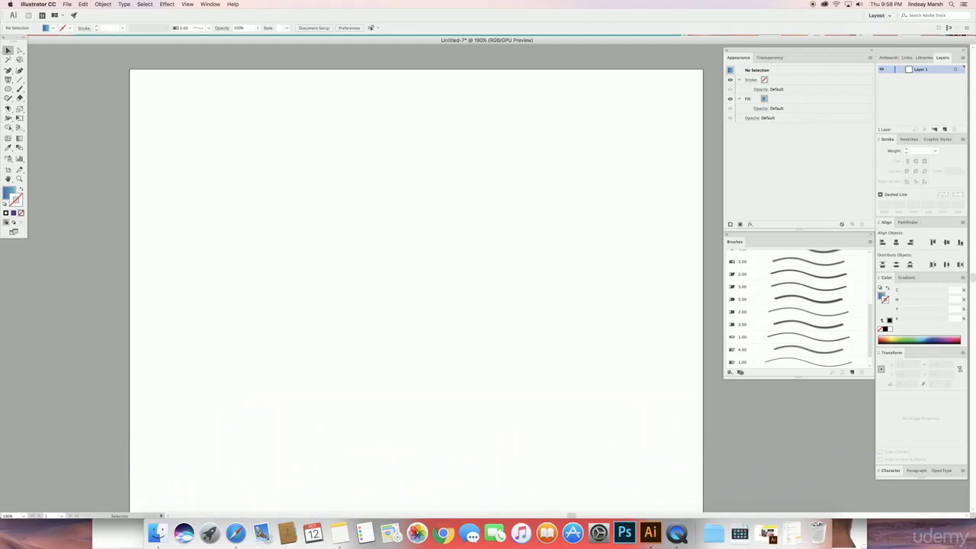
Draw a wide rectangle about 7.98 by 0.67 in near the artboard's top edge and fill it with solid dark gray.
{"action": "left_click_drag", "start_coordinate": [7, 88], "coordinate": [38, 93]}
{"action": "left_click_drag", "start_coordinate": [216, 130], "coordinate": [633, 164]}
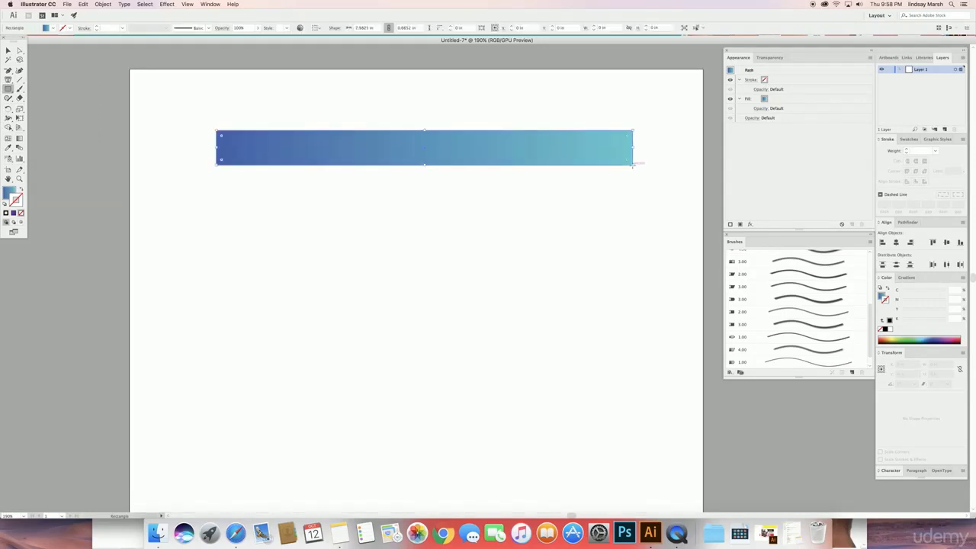
{"action": "double_click", "coordinate": [9, 195]}
{"action": "left_click", "coordinate": [198, 400]}
{"action": "left_click", "coordinate": [400, 347]}
{"action": "left_click", "coordinate": [8, 50]}
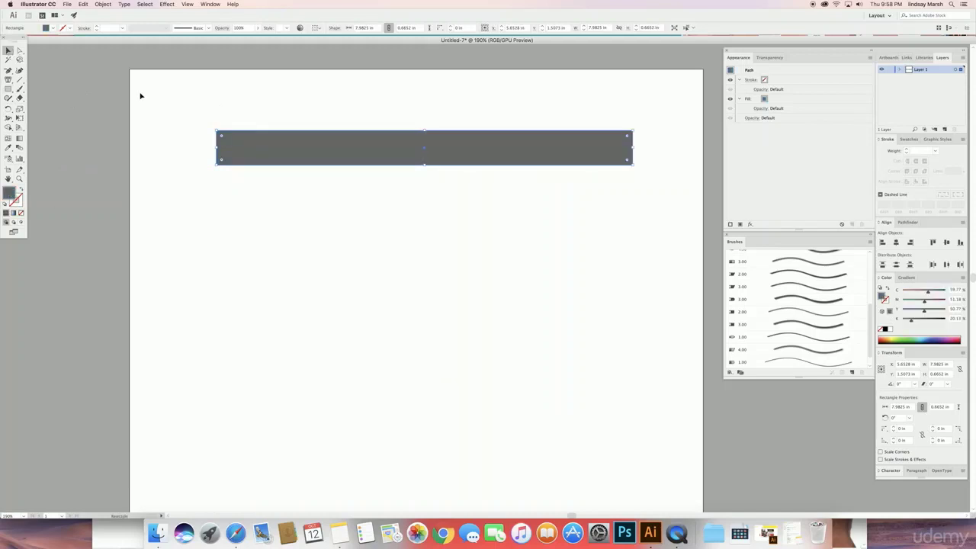
Paste three copies of the dark gray bar and stack them below the original, aligned with its left and right edges.
{"action": "left_click", "coordinate": [218, 98]}
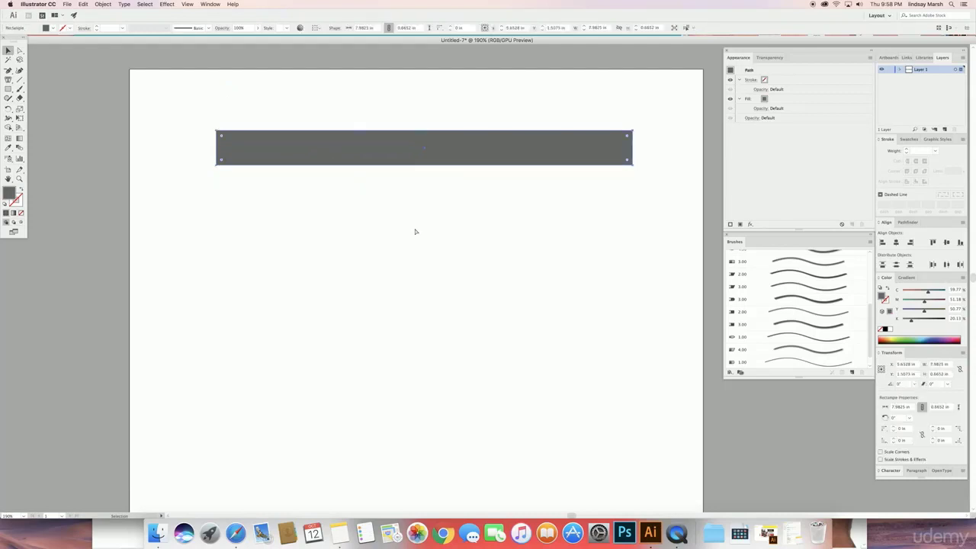
{"action": "key", "text": "super+v"}
{"action": "left_click_drag", "start_coordinate": [417, 281], "coordinate": [355, 214]}
{"action": "left_click", "coordinate": [358, 239]}
{"action": "left_click", "coordinate": [364, 224]}
{"action": "key", "text": "super+v"}
{"action": "left_click_drag", "start_coordinate": [464, 274], "coordinate": [407, 267]}
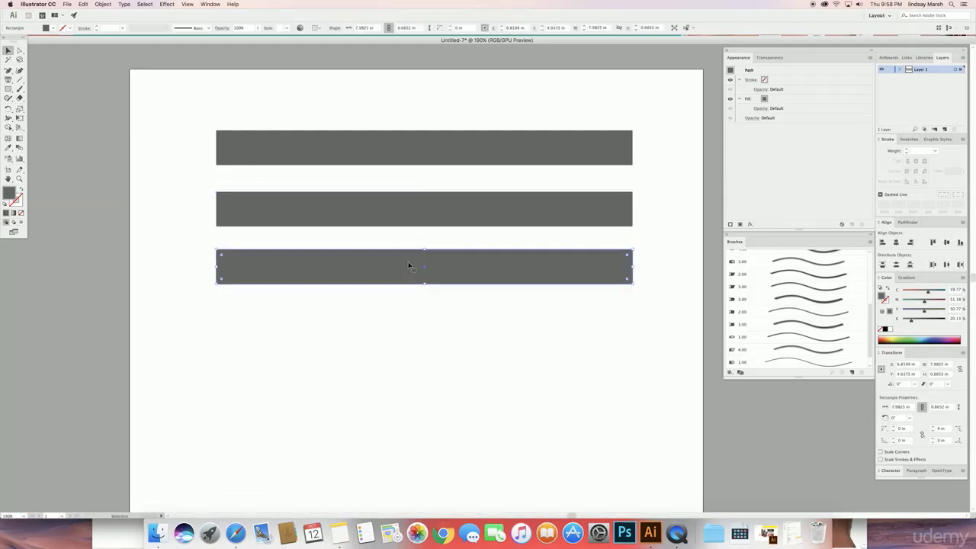
{"action": "key", "text": "super+v"}
{"action": "left_click_drag", "start_coordinate": [493, 294], "coordinate": [462, 328]}
{"action": "left_click", "coordinate": [169, 198]}
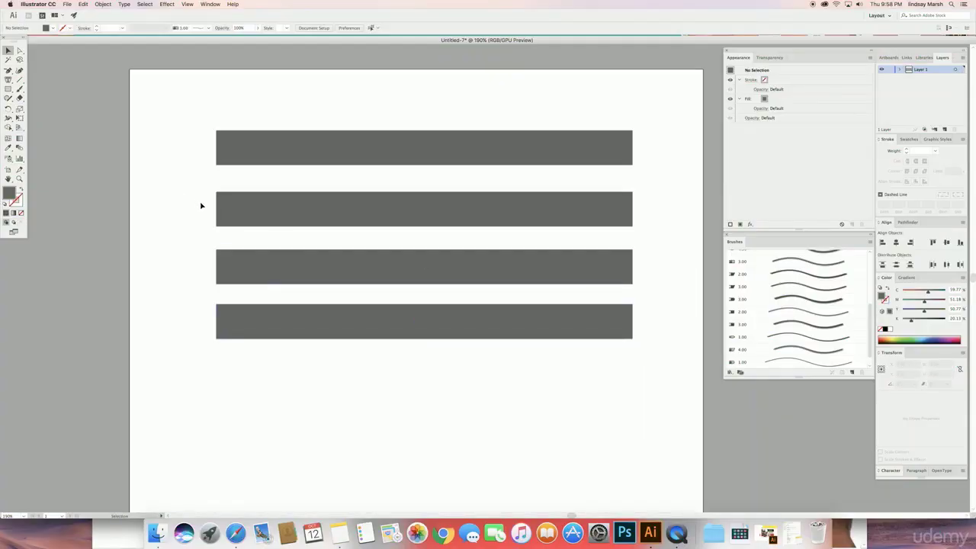
Scale all four bars up together to about 9.93 in wide and place them centrally across the artboard's upper part.
{"action": "scroll", "coordinate": [307, 257], "scroll_direction": "up", "scroll_amount": 1}
{"action": "left_click_drag", "start_coordinate": [172, 141], "coordinate": [458, 360]}
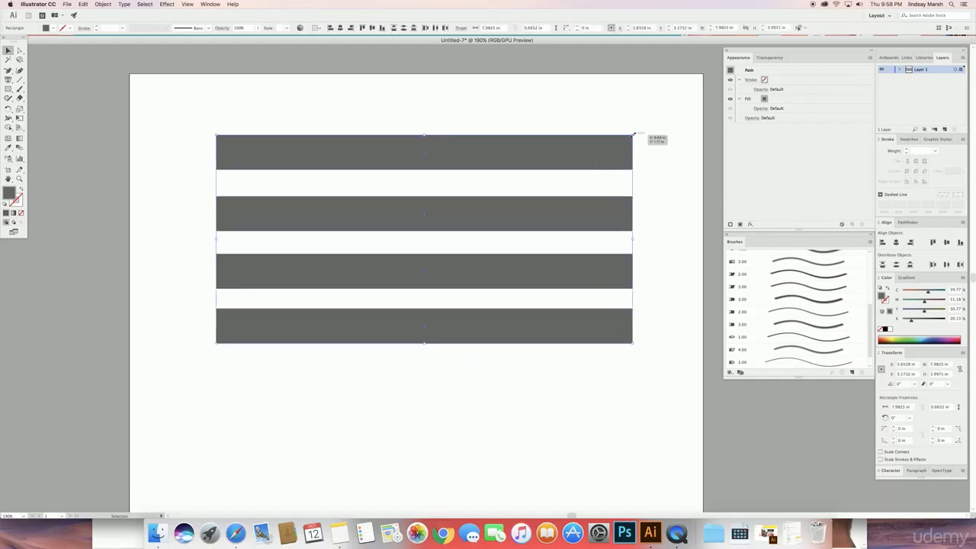
{"action": "mouse_move", "coordinate": [632, 135]}
{"action": "left_mouse_down"}
{"action": "mouse_move", "coordinate": [690, 102]}
{"action": "mouse_move", "coordinate": [617, 161]}
{"action": "mouse_move", "coordinate": [635, 174]}
{"action": "mouse_move", "coordinate": [664, 141]}
{"action": "mouse_move", "coordinate": [646, 144]}
{"action": "left_mouse_up"}
{"action": "left_click", "coordinate": [517, 98]}
Activate the Gradient tool for the top bar, then detach the Gradient panel over the artboard and enlarge it.
{"action": "left_click", "coordinate": [370, 151]}
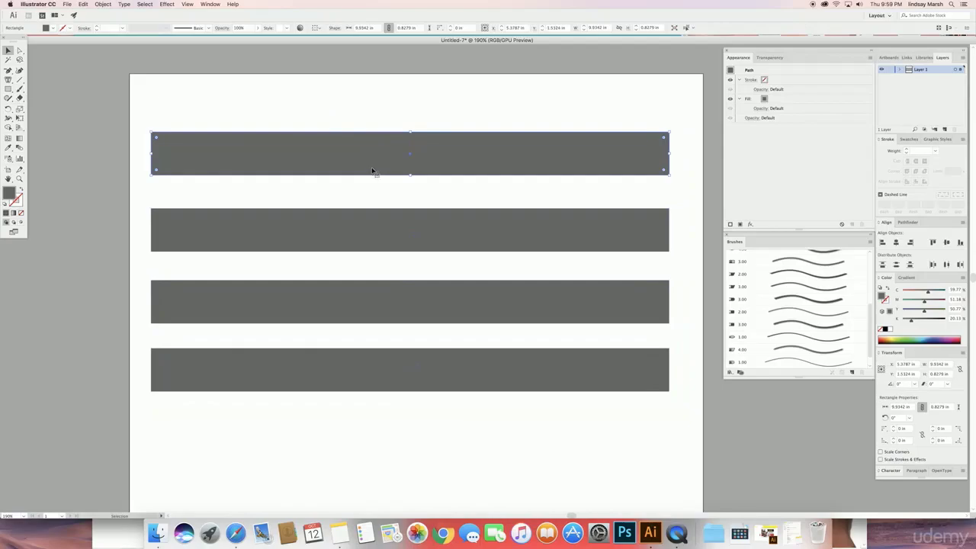
{"action": "left_click", "coordinate": [19, 139]}
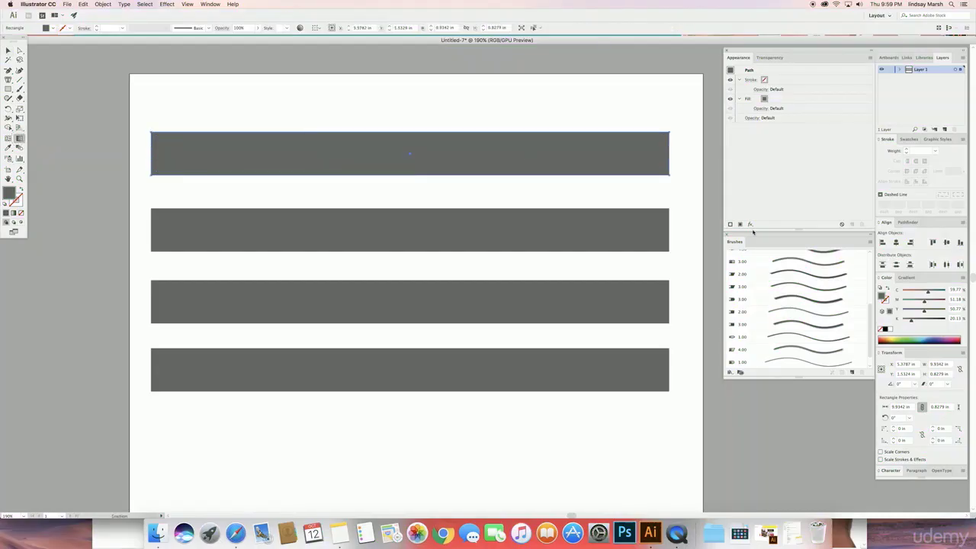
{"action": "left_click", "coordinate": [908, 279]}
{"action": "left_click_drag", "start_coordinate": [911, 279], "coordinate": [615, 80]}
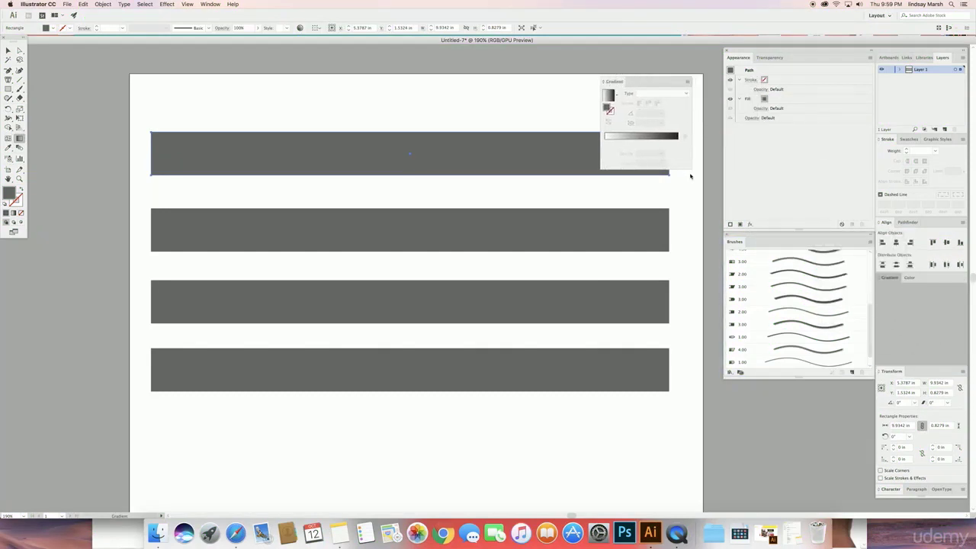
{"action": "left_click_drag", "start_coordinate": [690, 167], "coordinate": [758, 284]}
Hide the Gradient panel and show it again.
{"action": "left_click", "coordinate": [210, 5]}
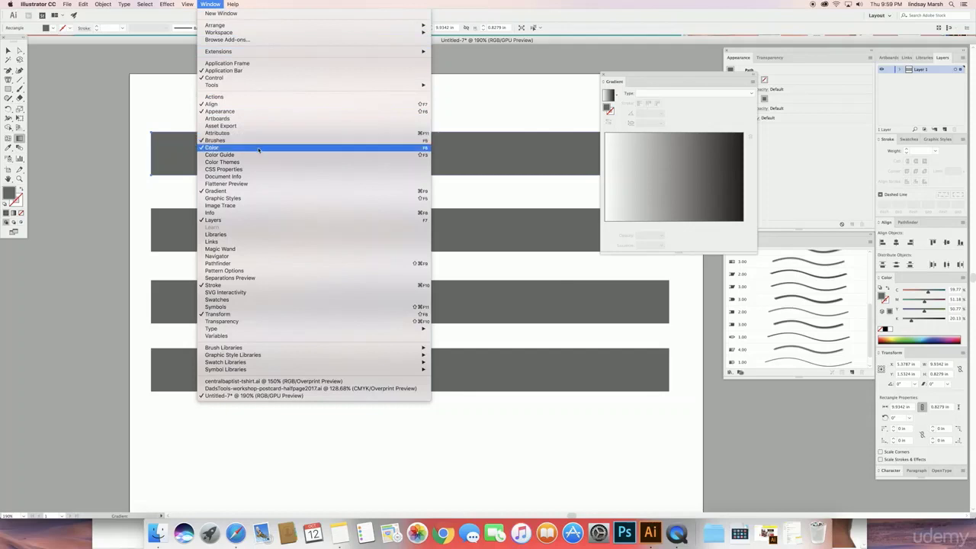
{"action": "left_click", "coordinate": [251, 192]}
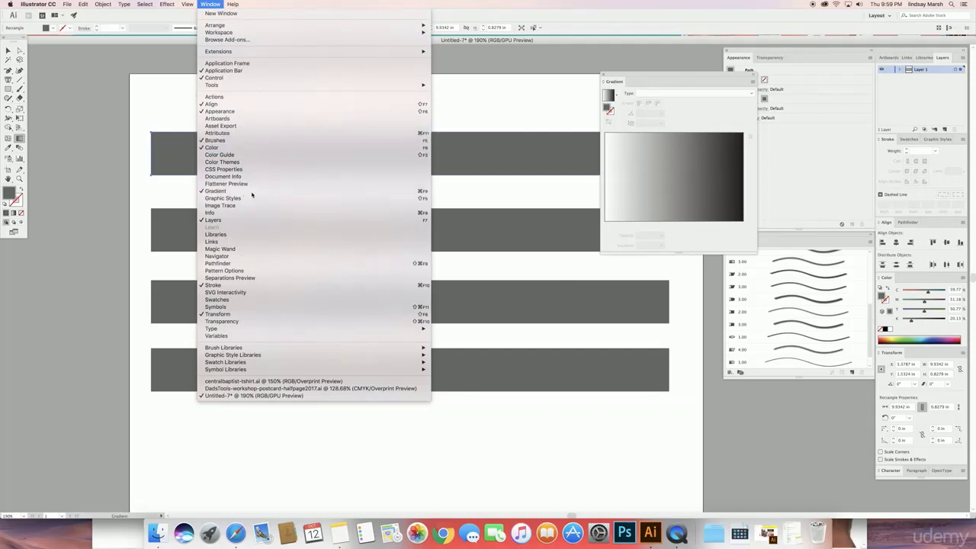
{"action": "left_click", "coordinate": [187, 5]}
{"action": "mouse_move", "coordinate": [211, 4]}
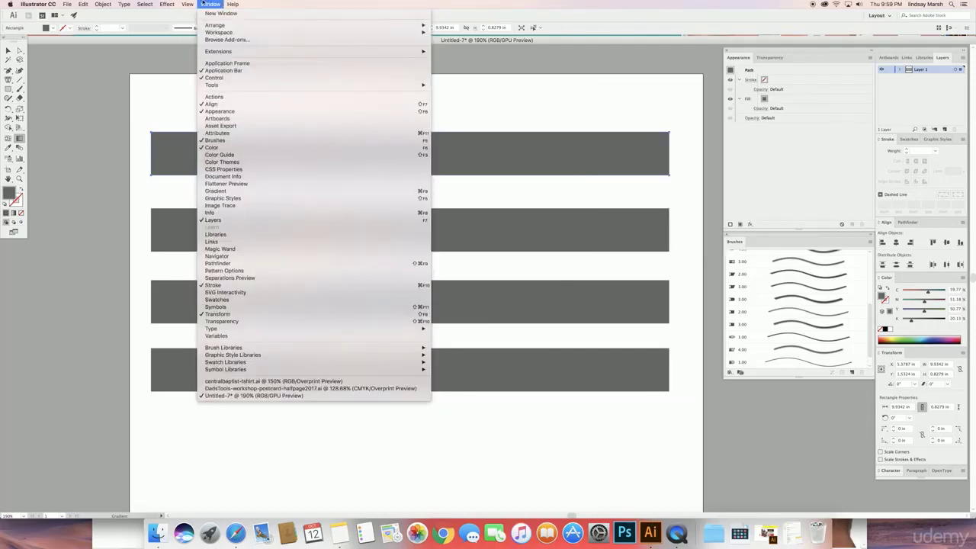
{"action": "left_click", "coordinate": [243, 192]}
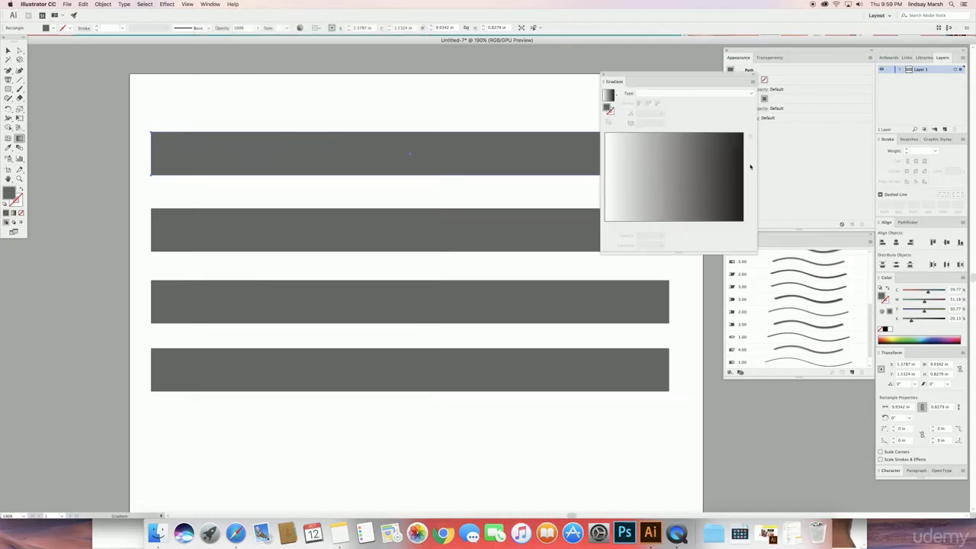
Cycle the Gradient panel's display to full options with a thin ramp and move it beside the top bar's end.
{"action": "left_click_drag", "start_coordinate": [682, 80], "coordinate": [683, 75]}
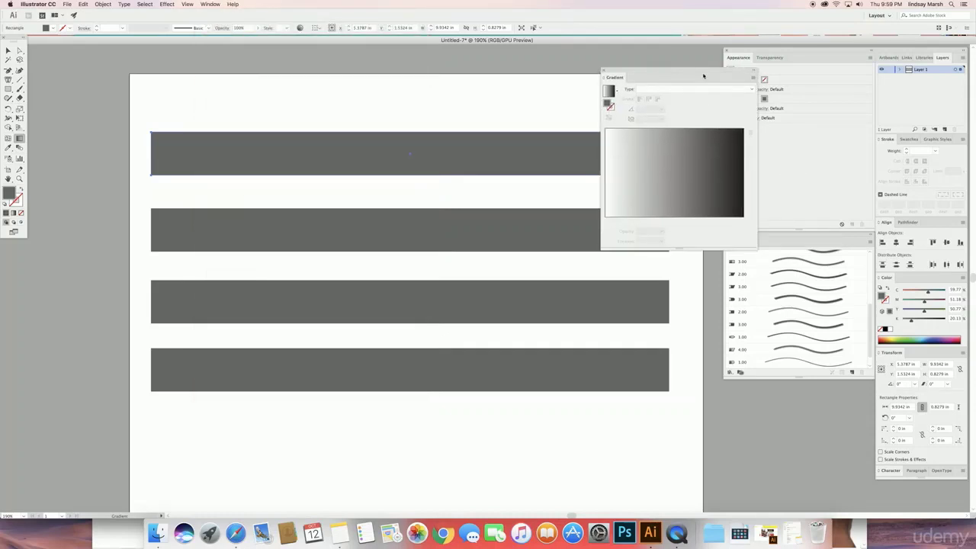
{"action": "left_click", "coordinate": [754, 78]}
{"action": "left_click", "coordinate": [768, 80]}
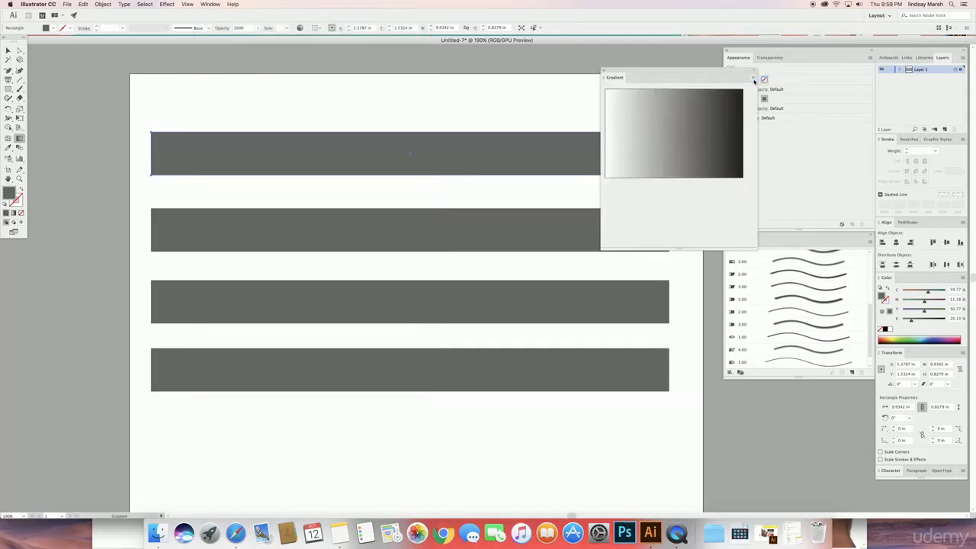
{"action": "left_click", "coordinate": [753, 78]}
{"action": "left_click", "coordinate": [776, 79]}
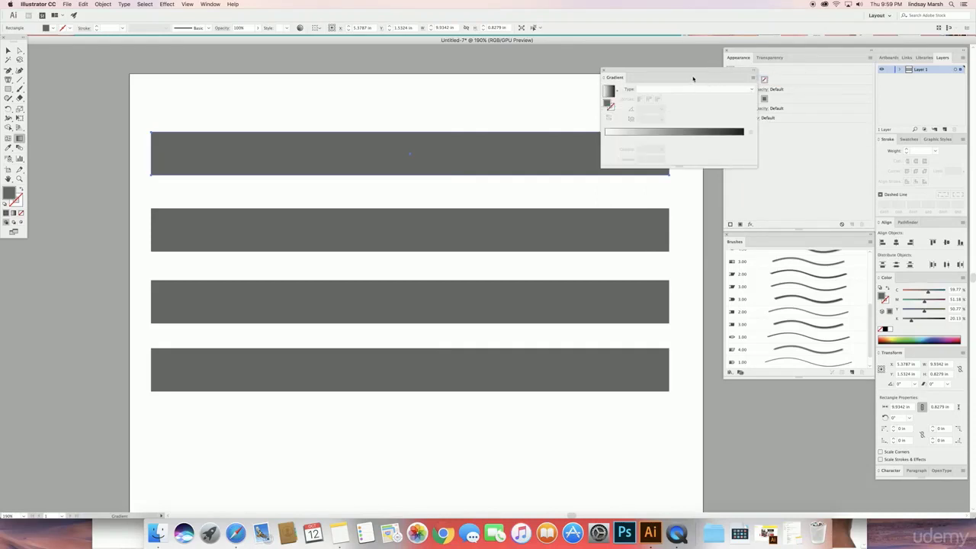
{"action": "left_click_drag", "start_coordinate": [692, 77], "coordinate": [717, 68]}
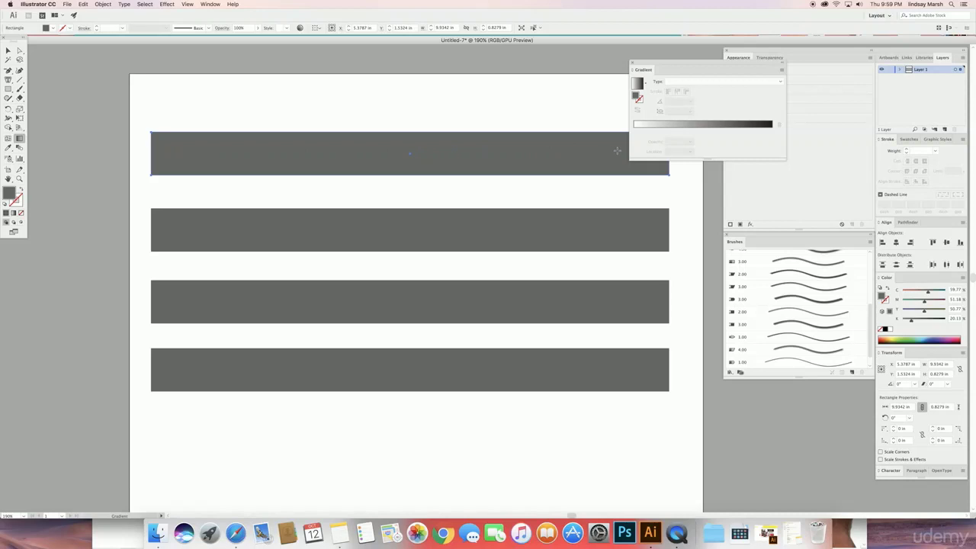
Apply the white-to-black linear gradient to the top bar and move the Gradient panel clear of it, keeping the bar selected.
{"action": "left_click", "coordinate": [8, 50]}
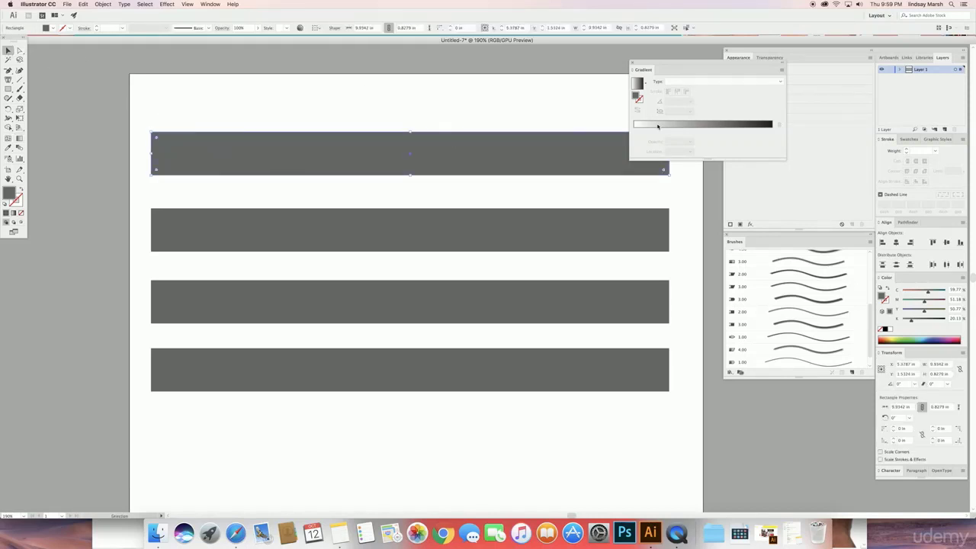
{"action": "left_click", "coordinate": [700, 126]}
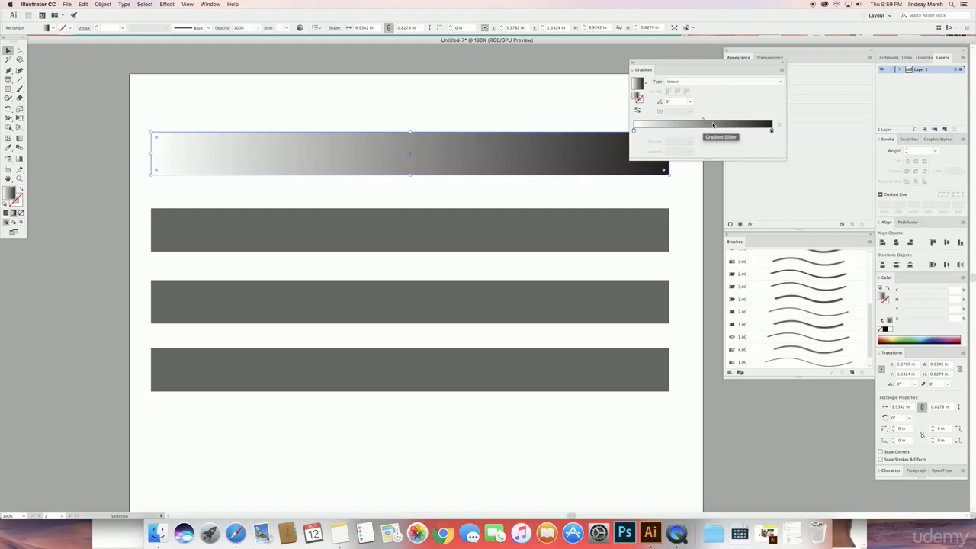
{"action": "left_click_drag", "start_coordinate": [682, 64], "coordinate": [736, 98]}
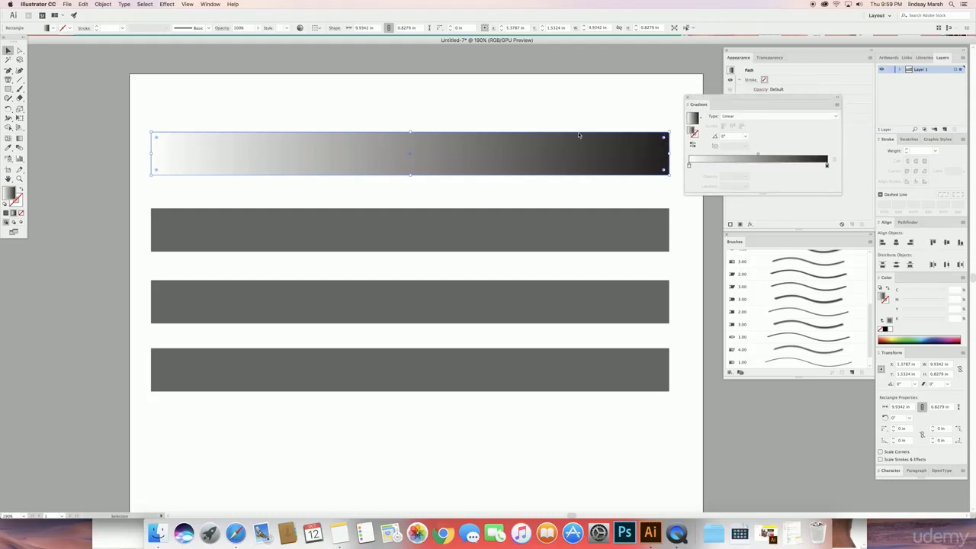
{"action": "left_click", "coordinate": [245, 118]}
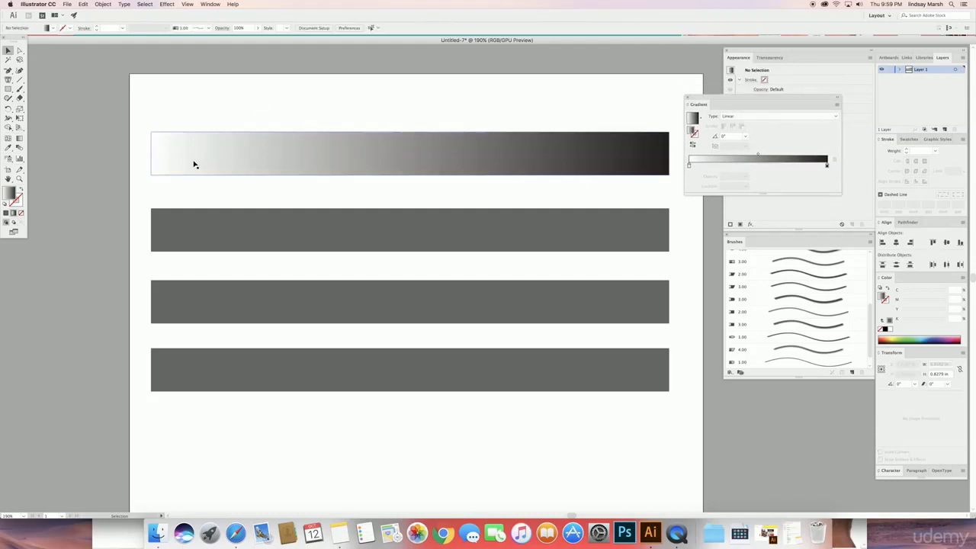
{"action": "left_click", "coordinate": [643, 151]}
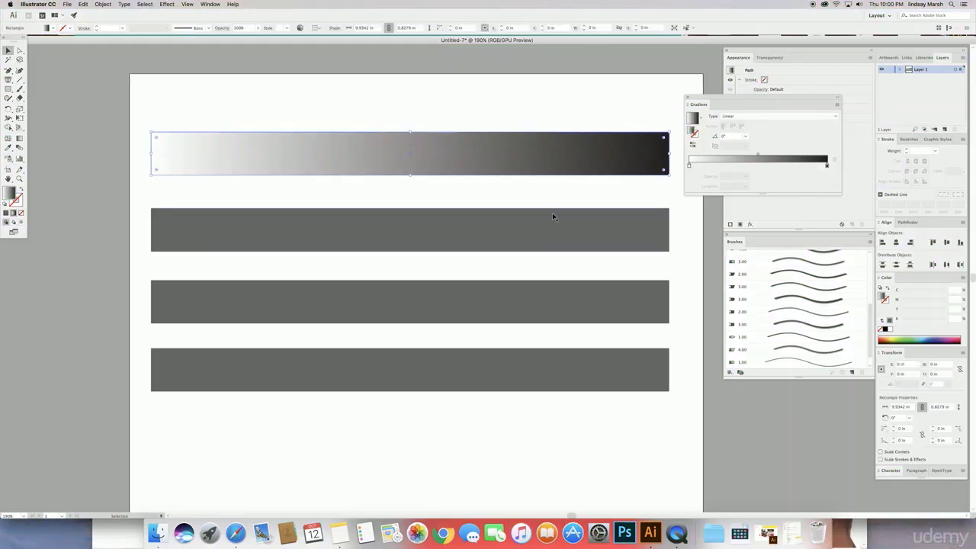
Switch the gradient's white start stop to RGB mode and pick a light blue from the color spectrum.
{"action": "left_click", "coordinate": [689, 165]}
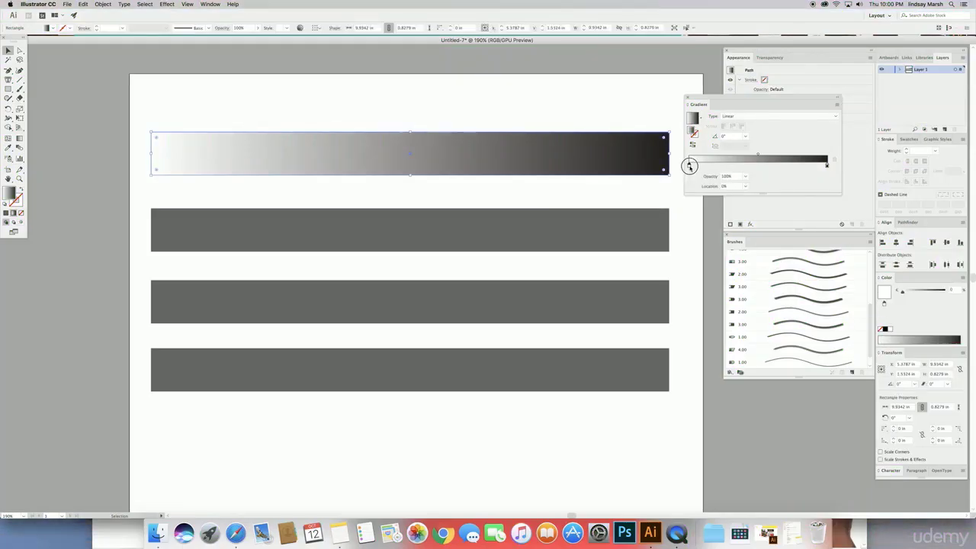
{"action": "left_click_drag", "start_coordinate": [689, 165], "coordinate": [141, 160]}
{"action": "double_click", "coordinate": [690, 165]}
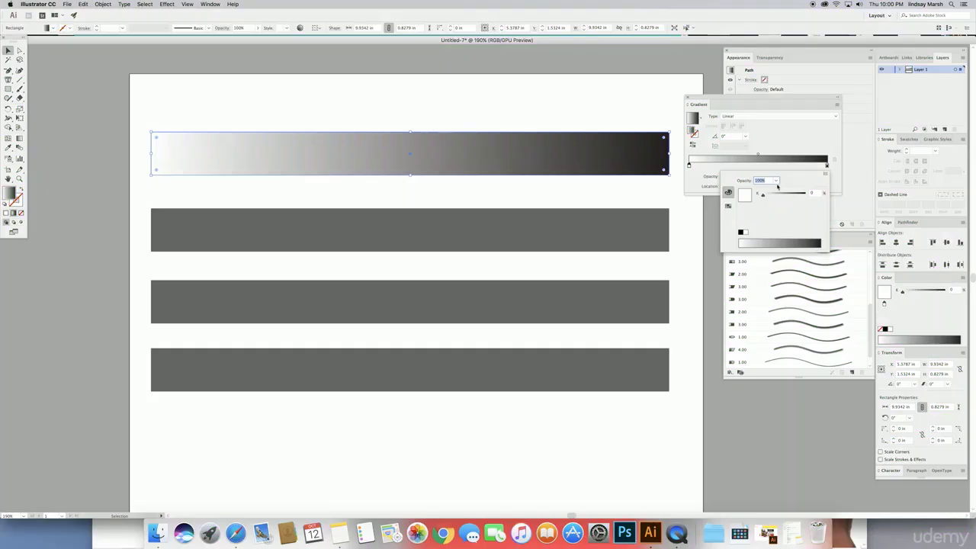
{"action": "left_click", "coordinate": [825, 176]}
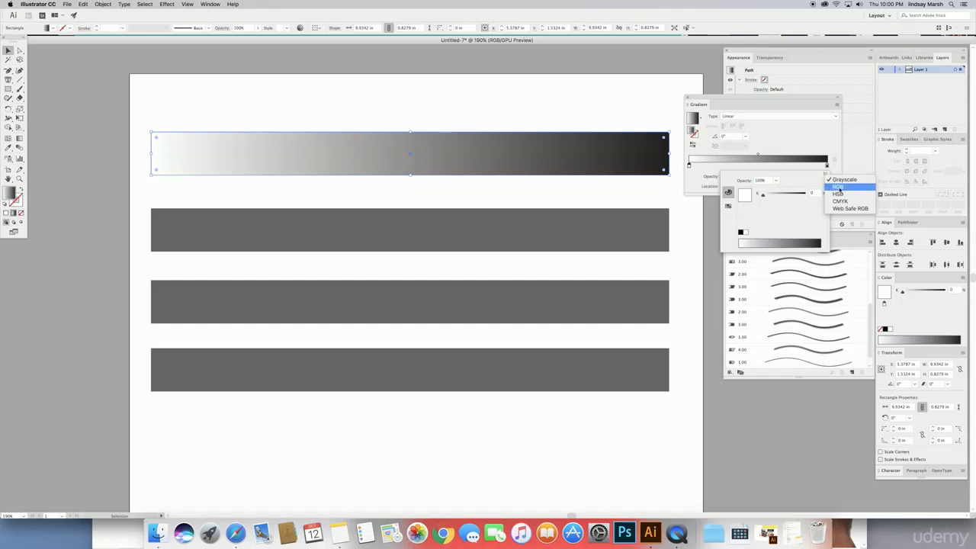
{"action": "left_click", "coordinate": [838, 187]}
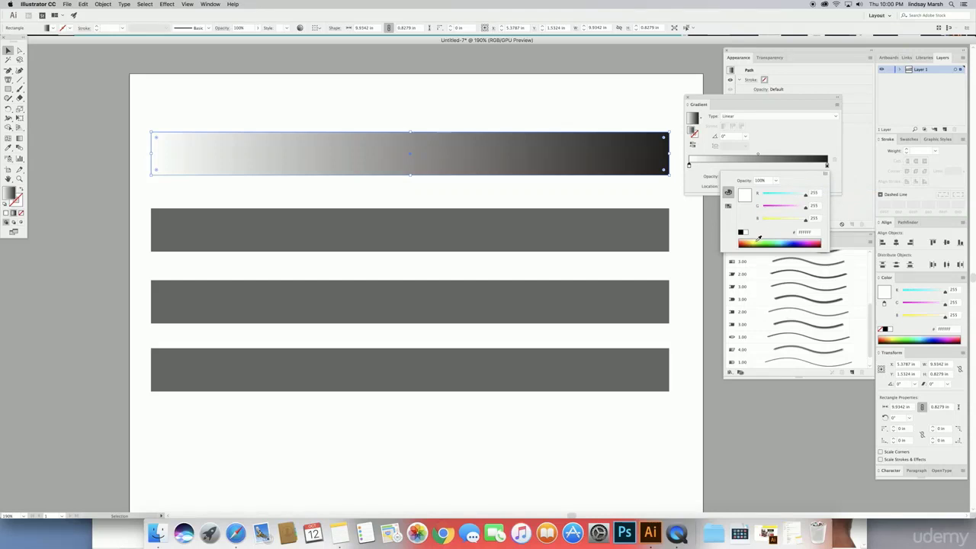
{"action": "left_click", "coordinate": [786, 240]}
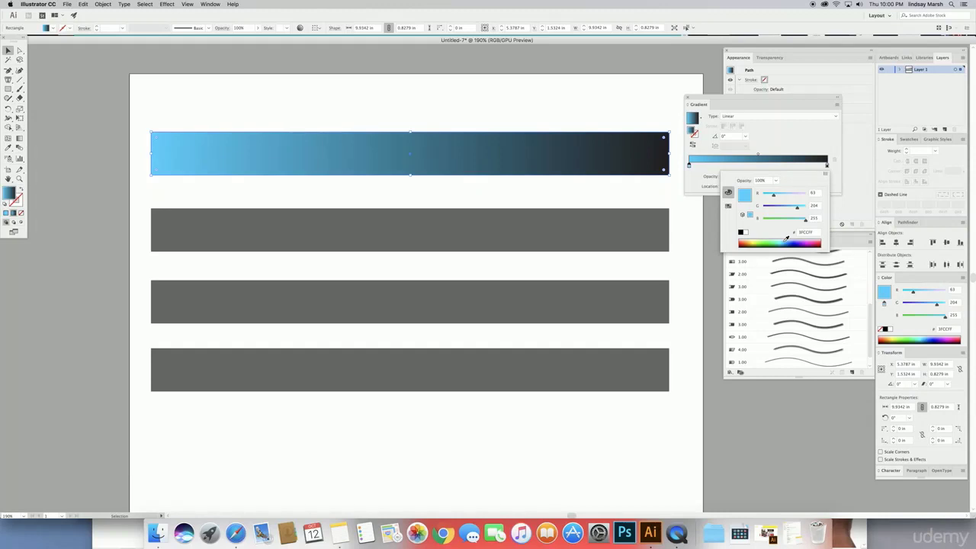
Adjust the start stop's color to R 40, G 214, B 255.
{"action": "left_click", "coordinate": [783, 196]}
{"action": "left_click", "coordinate": [770, 196]}
{"action": "left_click", "coordinate": [788, 206]}
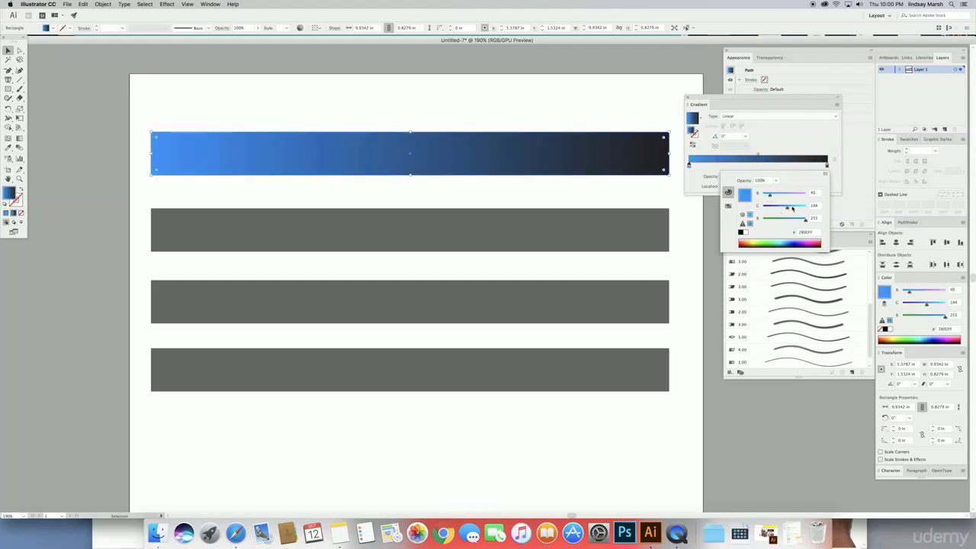
{"action": "left_click", "coordinate": [799, 206]}
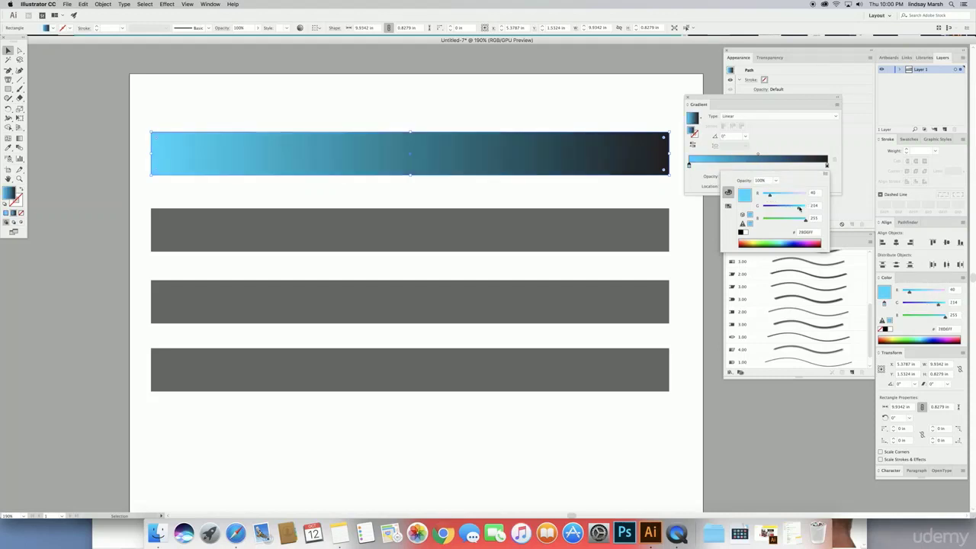
{"action": "left_click", "coordinate": [800, 130]}
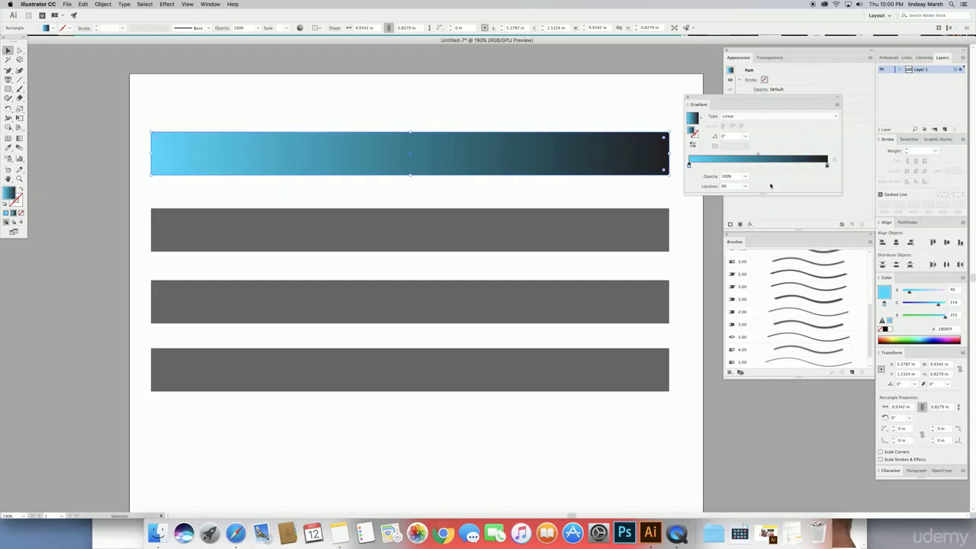
Switch the gradient's black end stop to RGB mode and set its blue value to 148 for a dark blue.
{"action": "left_click", "coordinate": [827, 167]}
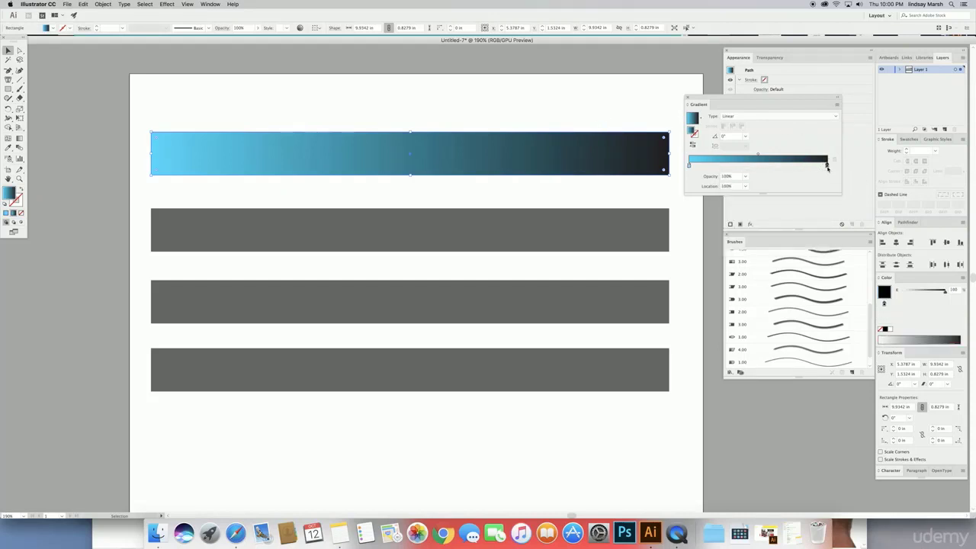
{"action": "left_click", "coordinate": [827, 166]}
{"action": "left_click", "coordinate": [828, 166]}
{"action": "left_click", "coordinate": [827, 166]}
{"action": "double_click", "coordinate": [828, 167]}
{"action": "left_click", "coordinate": [821, 195]}
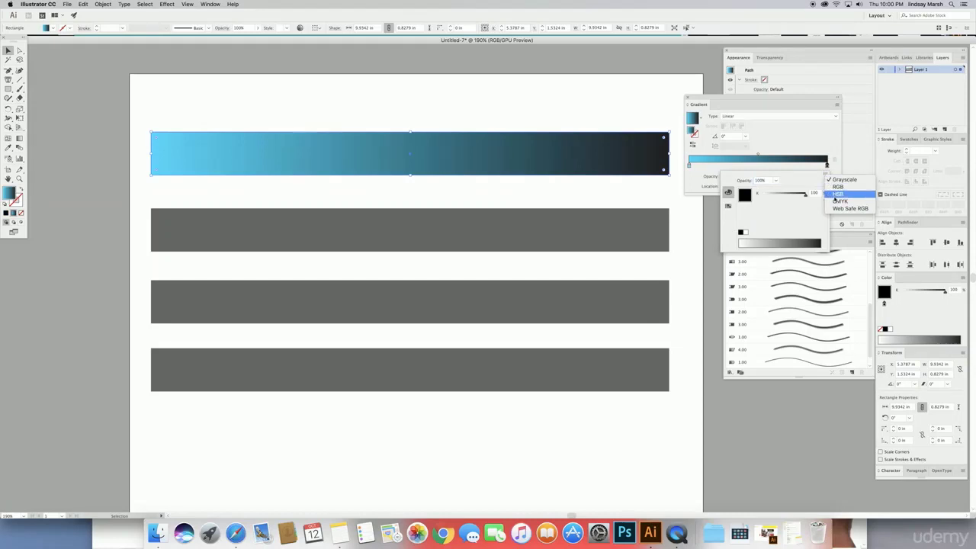
{"action": "left_click", "coordinate": [837, 201]}
{"action": "left_click", "coordinate": [824, 175]}
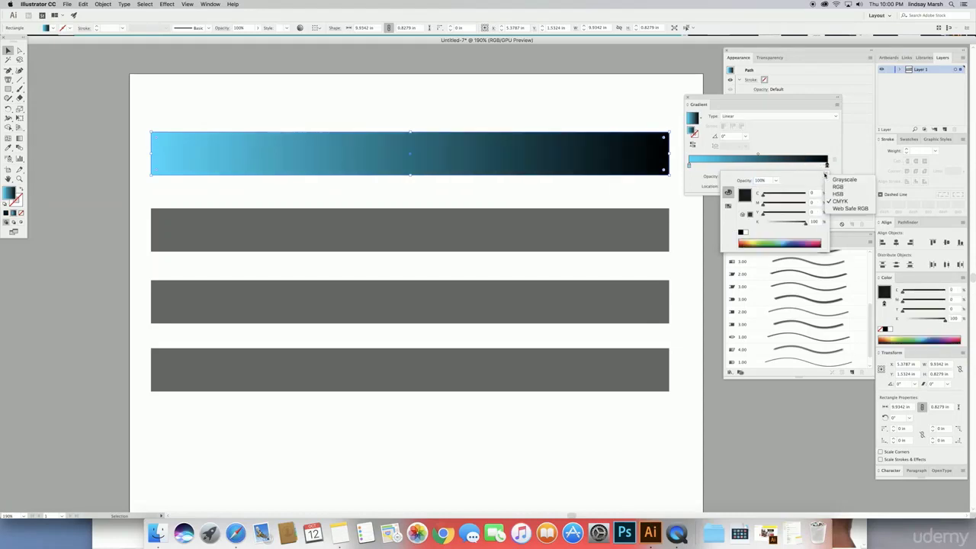
{"action": "left_click", "coordinate": [834, 191]}
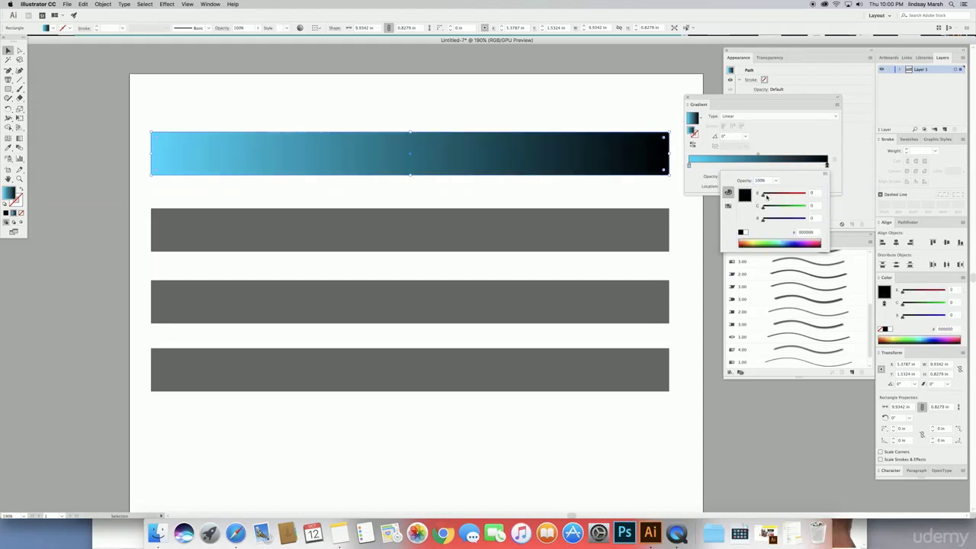
{"action": "left_click_drag", "start_coordinate": [779, 221], "coordinate": [788, 220]}
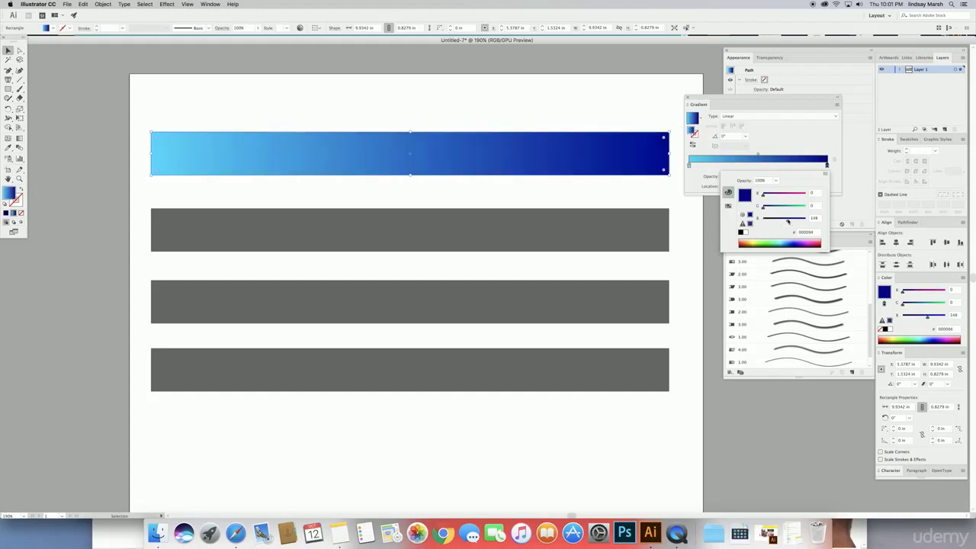
Set the green value of the gradient's end stop to 178 for a teal color, and deselect the bar.
{"action": "left_click", "coordinate": [789, 207]}
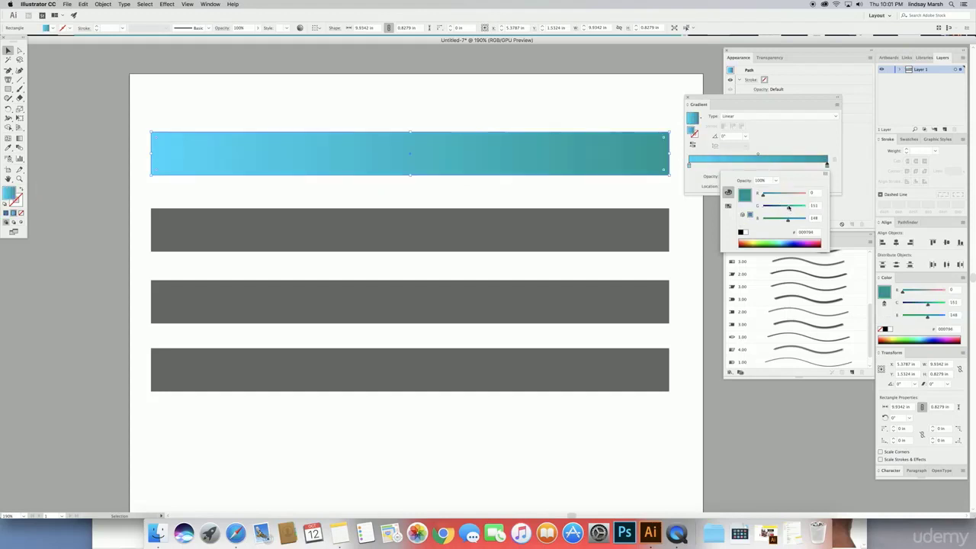
{"action": "left_click", "coordinate": [791, 206]}
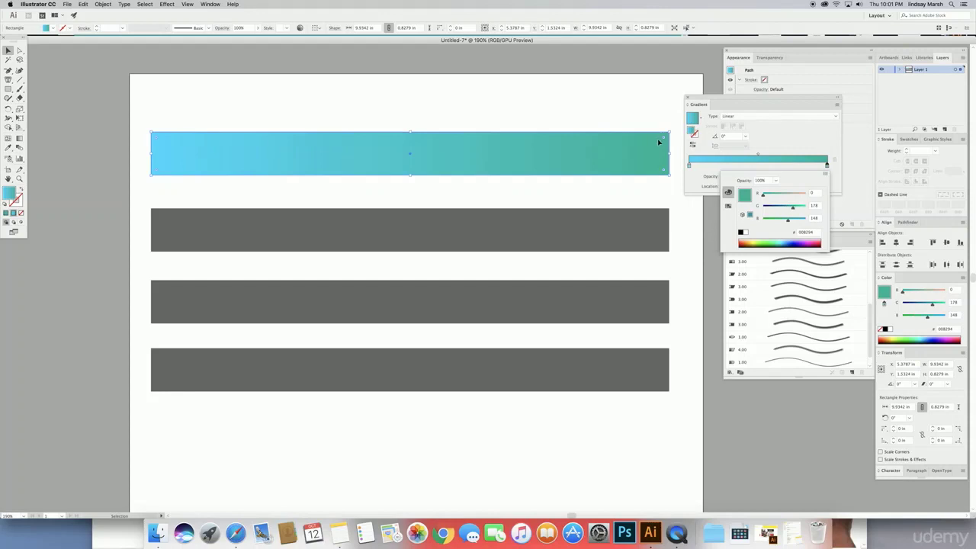
{"action": "left_click", "coordinate": [8, 50]}
{"action": "left_click", "coordinate": [111, 79]}
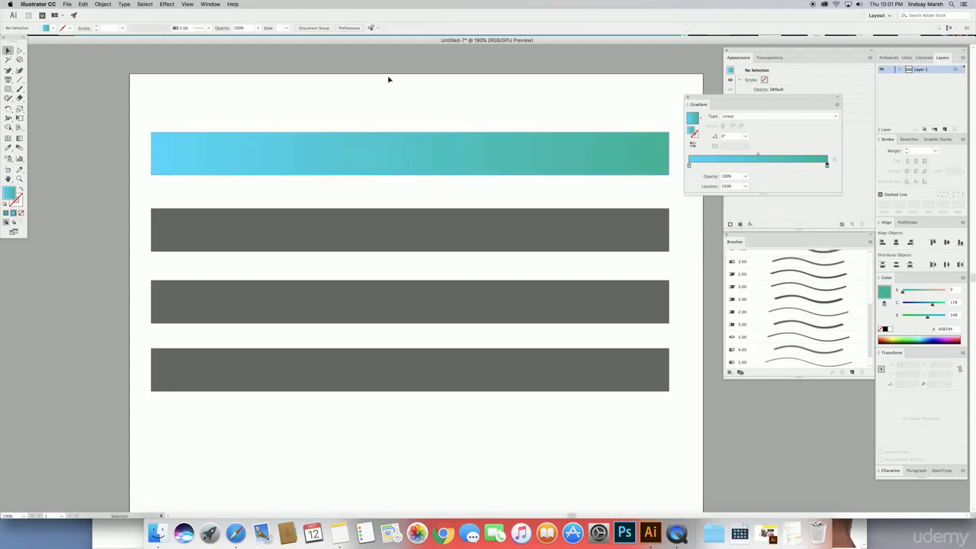
Select the top bar, enlarge the view to 250%, and activate the Gradient tool on the bar.
{"action": "left_click", "coordinate": [499, 153]}
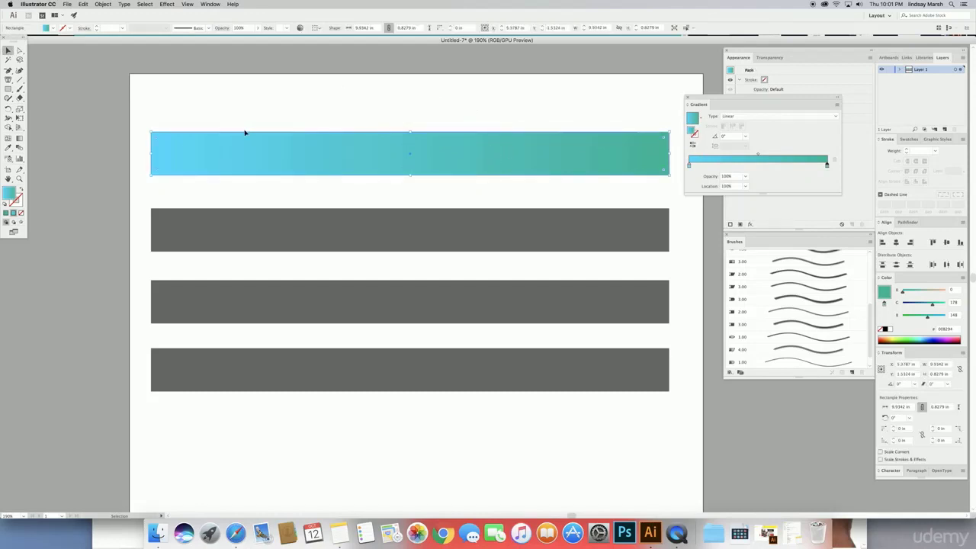
{"action": "left_click", "coordinate": [25, 516]}
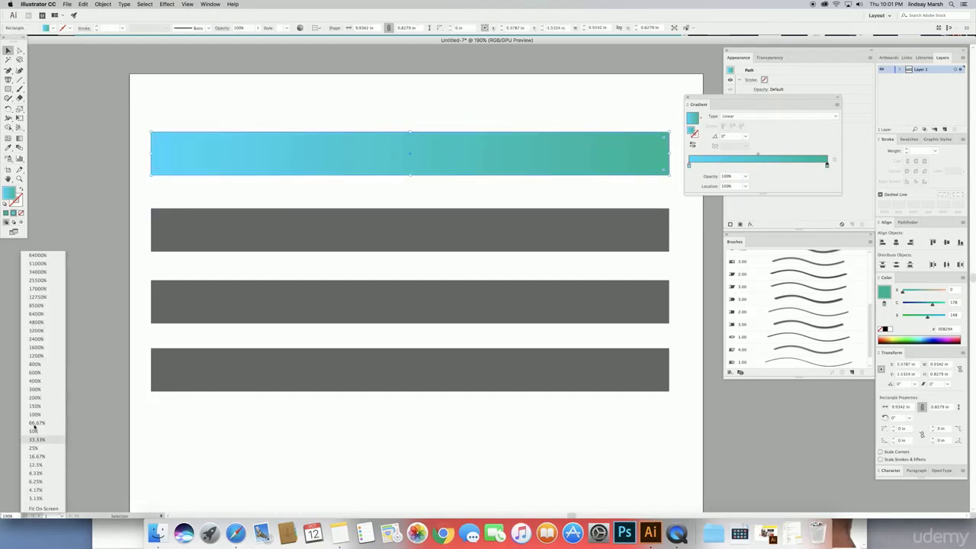
{"action": "left_click", "coordinate": [38, 405]}
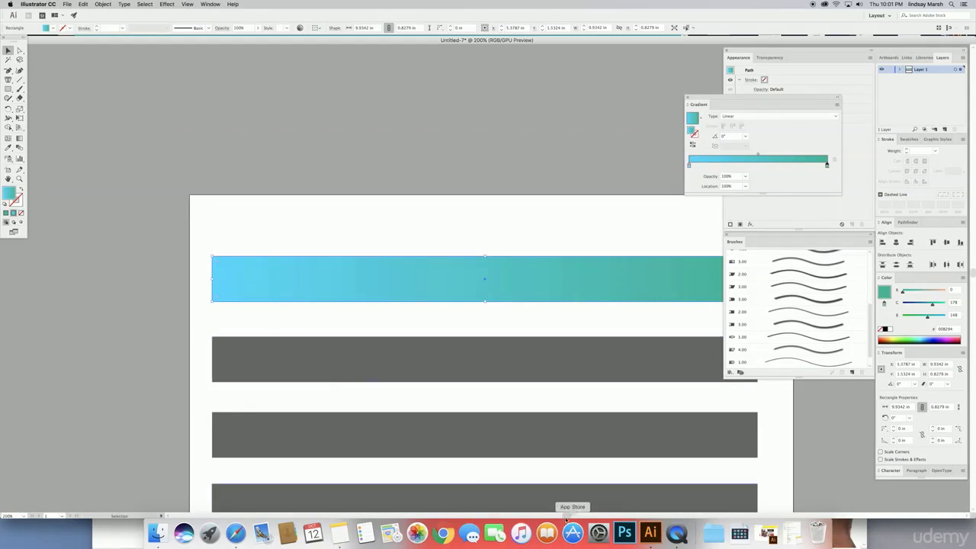
{"action": "scroll", "coordinate": [571, 516], "scroll_direction": "right", "scroll_amount": 2}
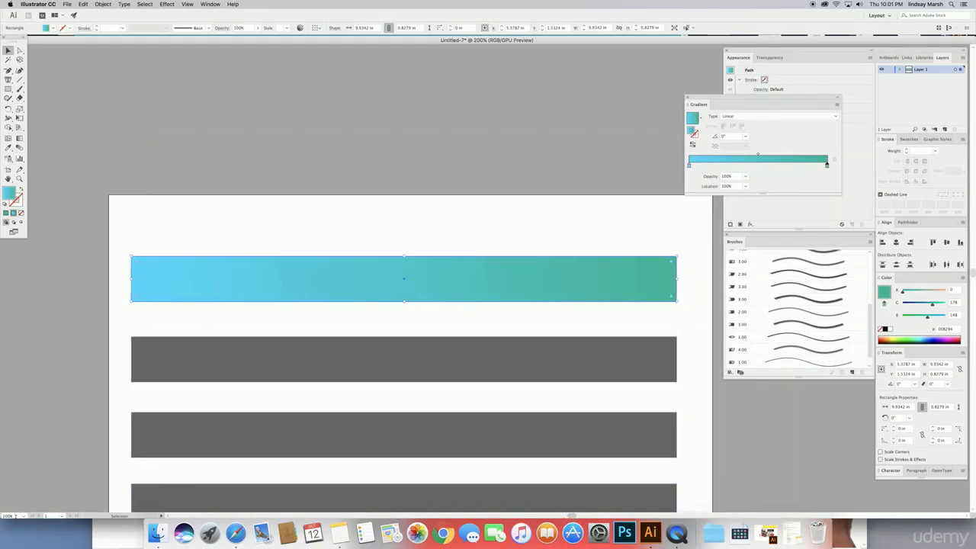
{"action": "type", "text": "250"}
{"action": "key", "text": "Return"}
{"action": "left_click_drag", "start_coordinate": [566, 516], "coordinate": [574, 516]}
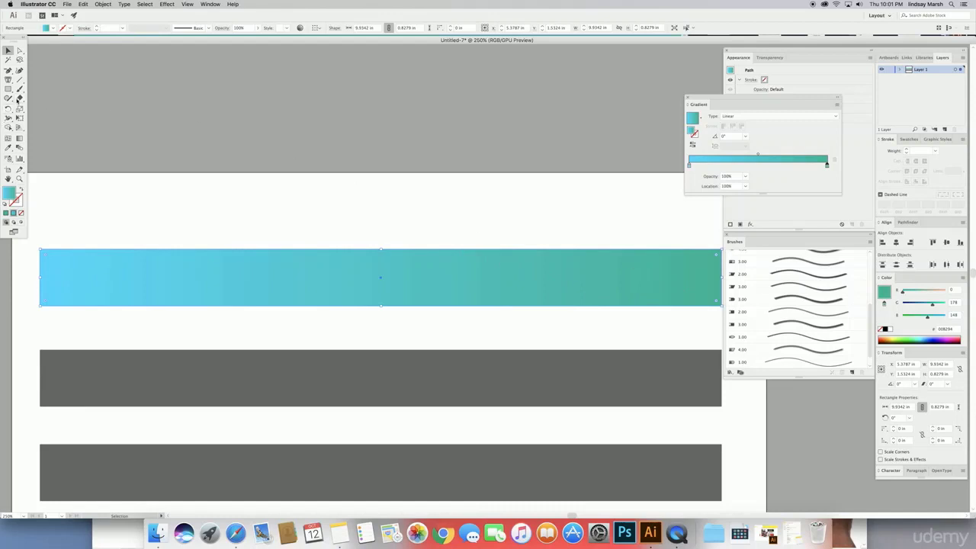
{"action": "left_click", "coordinate": [19, 138]}
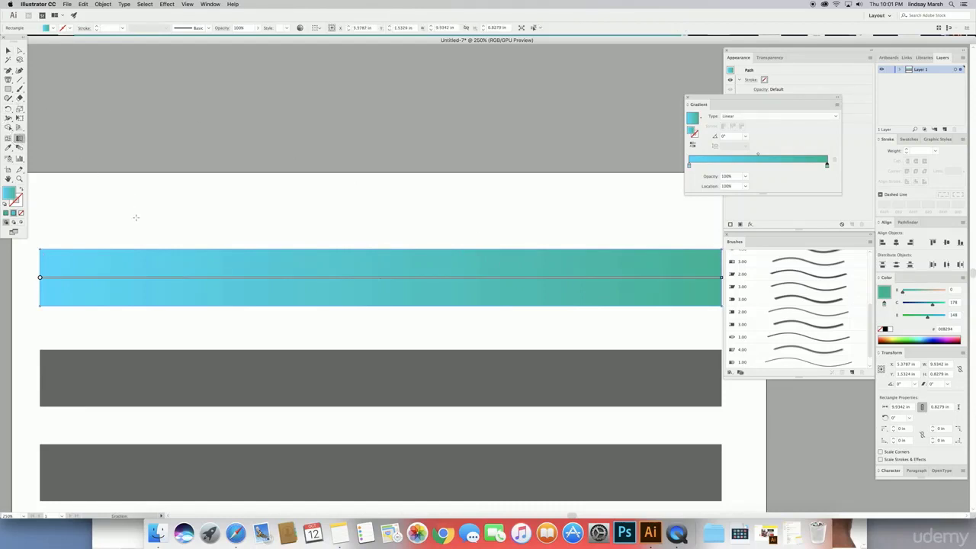
Try redrawing the top bar's gradient in different directions, including diagonally at about -45° and reversed from right to left.
{"action": "mouse_move", "coordinate": [111, 230]}
{"action": "left_mouse_down"}
{"action": "mouse_move", "coordinate": [227, 203]}
{"action": "mouse_move", "coordinate": [205, 235]}
{"action": "mouse_move", "coordinate": [261, 148]}
{"action": "mouse_move", "coordinate": [297, 213]}
{"action": "mouse_move", "coordinate": [599, 216]}
{"action": "mouse_move", "coordinate": [274, 121]}
{"action": "mouse_move", "coordinate": [660, 144]}
{"action": "mouse_move", "coordinate": [625, 281]}
{"action": "mouse_move", "coordinate": [488, 268]}
{"action": "mouse_move", "coordinate": [177, 266]}
{"action": "left_mouse_up"}
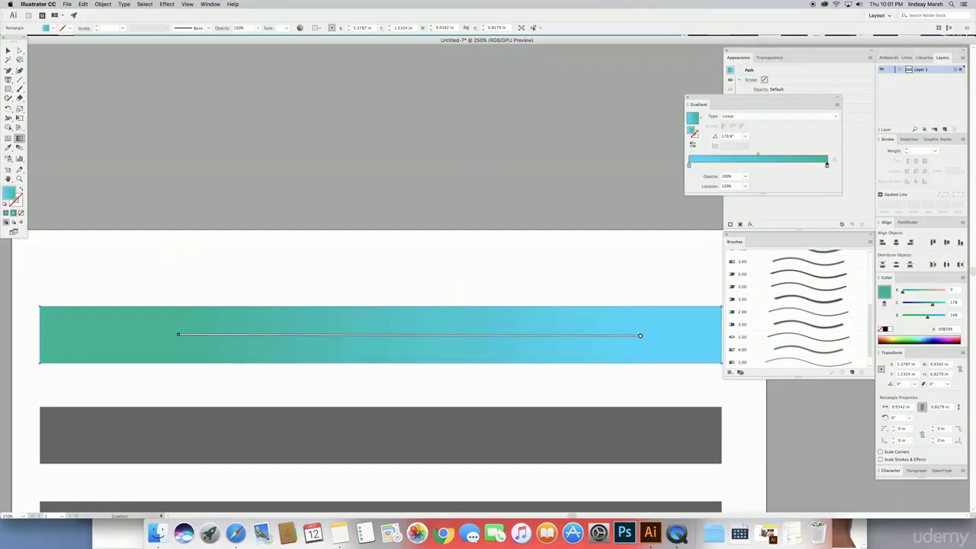
{"action": "left_click_drag", "start_coordinate": [337, 287], "coordinate": [417, 245]}
{"action": "mouse_move", "coordinate": [414, 368]}
{"action": "left_mouse_down"}
{"action": "mouse_move", "coordinate": [414, 294]}
{"action": "mouse_move", "coordinate": [421, 368]}
{"action": "left_mouse_up"}
{"action": "left_click_drag", "start_coordinate": [348, 285], "coordinate": [454, 367]}
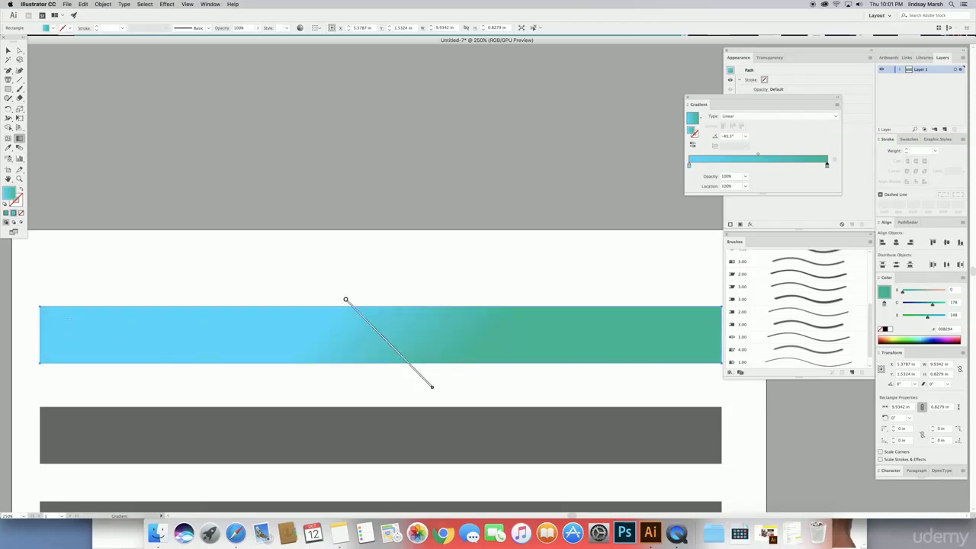
{"action": "mouse_move", "coordinate": [83, 341]}
{"action": "left_mouse_down"}
{"action": "mouse_move", "coordinate": [685, 329]}
{"action": "mouse_move", "coordinate": [14, 334]}
{"action": "left_mouse_up"}
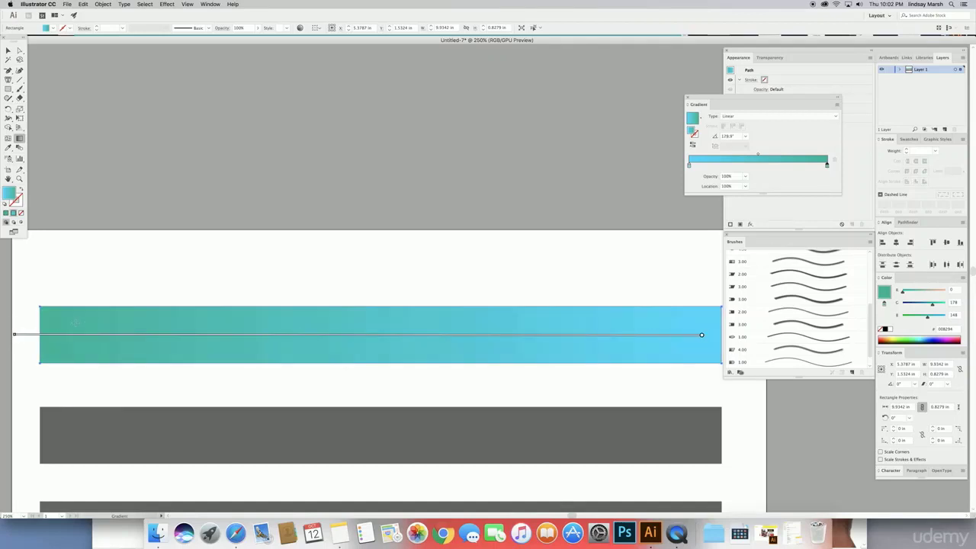
Try shorter gradient blends on the top bar, including one near its left end, a diagonal, and a narrow horizontal one at its middle.
{"action": "mouse_move", "coordinate": [65, 323]}
{"action": "left_mouse_down"}
{"action": "mouse_move", "coordinate": [595, 294]}
{"action": "mouse_move", "coordinate": [697, 323]}
{"action": "mouse_move", "coordinate": [235, 326]}
{"action": "left_mouse_up"}
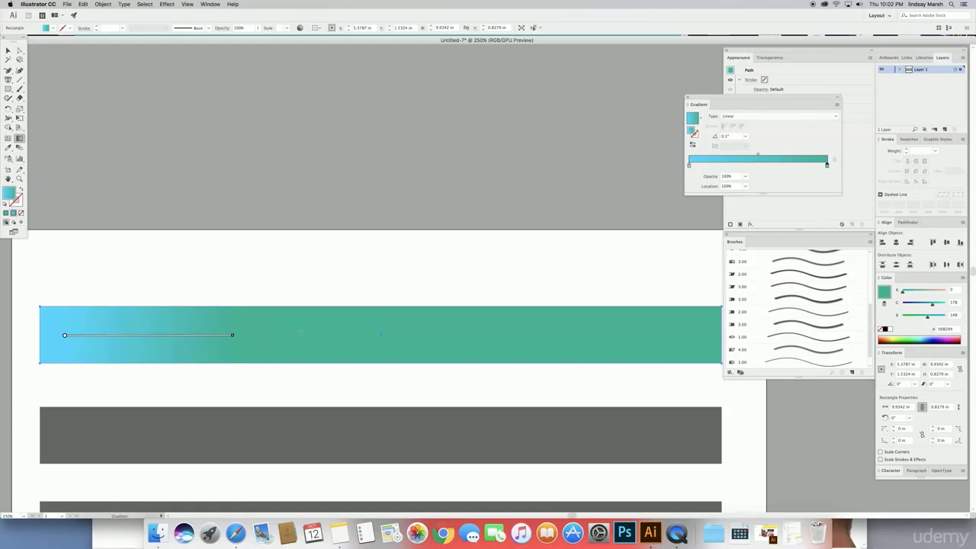
{"action": "left_click_drag", "start_coordinate": [683, 330], "coordinate": [501, 322]}
{"action": "left_click_drag", "start_coordinate": [447, 291], "coordinate": [377, 336]}
{"action": "left_click_drag", "start_coordinate": [301, 313], "coordinate": [372, 395]}
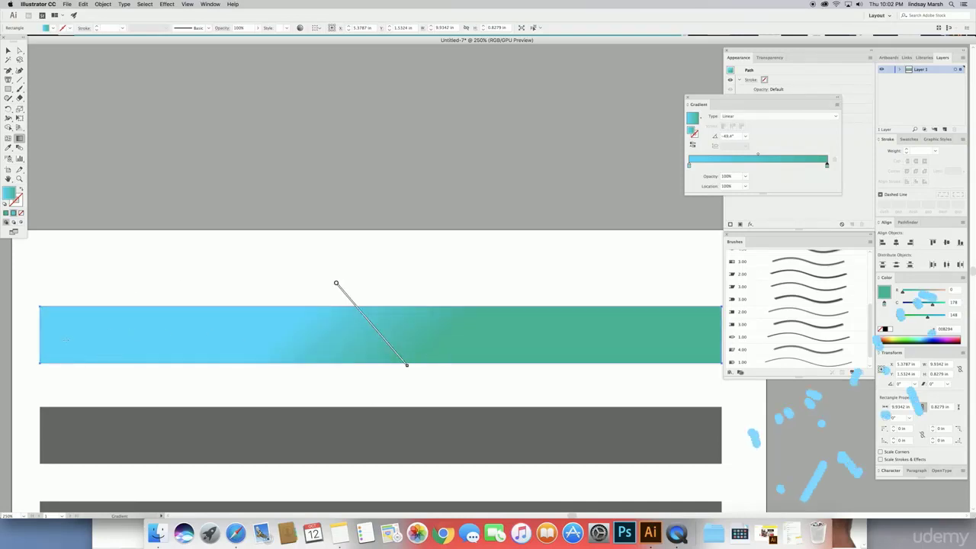
{"action": "left_click_drag", "start_coordinate": [57, 341], "coordinate": [542, 336]}
{"action": "left_click_drag", "start_coordinate": [358, 318], "coordinate": [386, 319]}
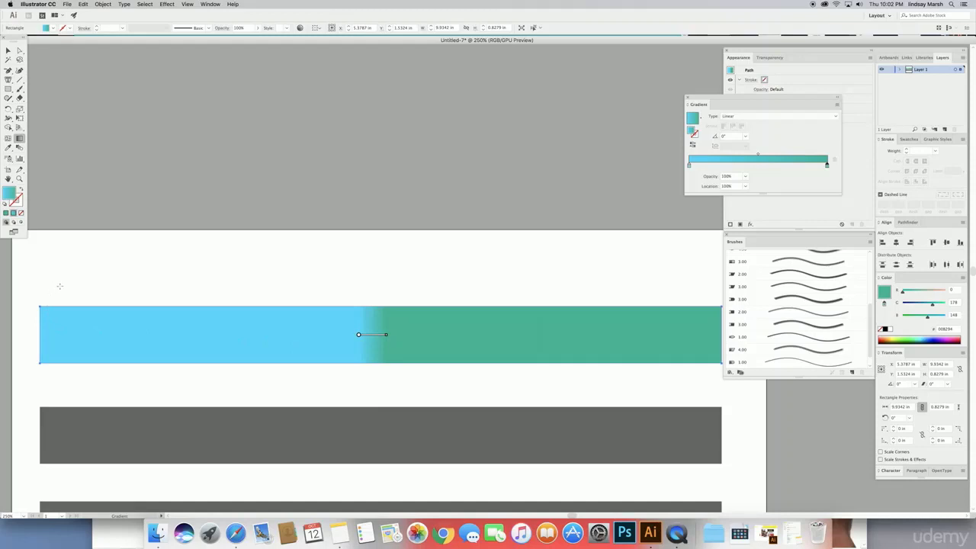
Redraw the gradient horizontally from left to right across almost the full length of the top bar, and deselect it.
{"action": "left_click_drag", "start_coordinate": [65, 331], "coordinate": [708, 336]}
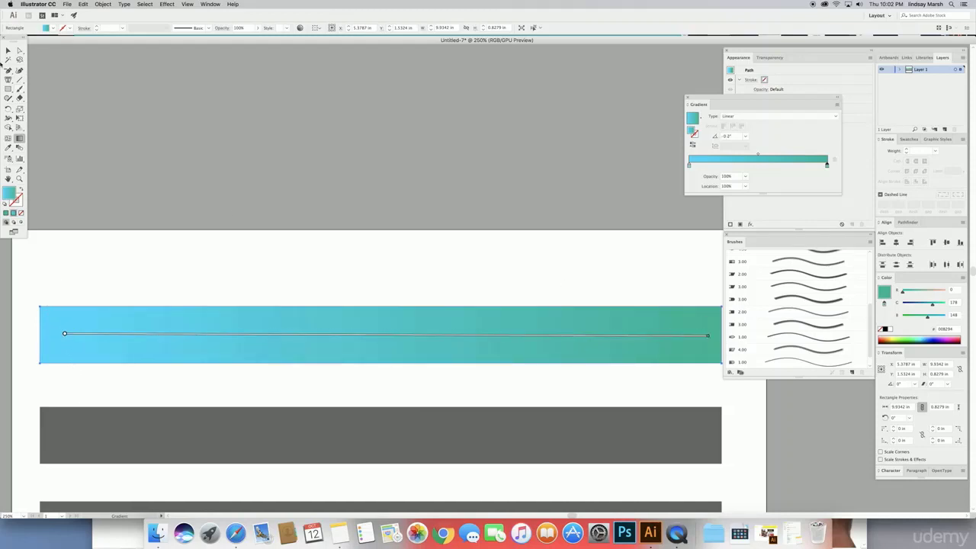
{"action": "key", "text": "v"}
{"action": "left_click", "coordinate": [405, 273]}
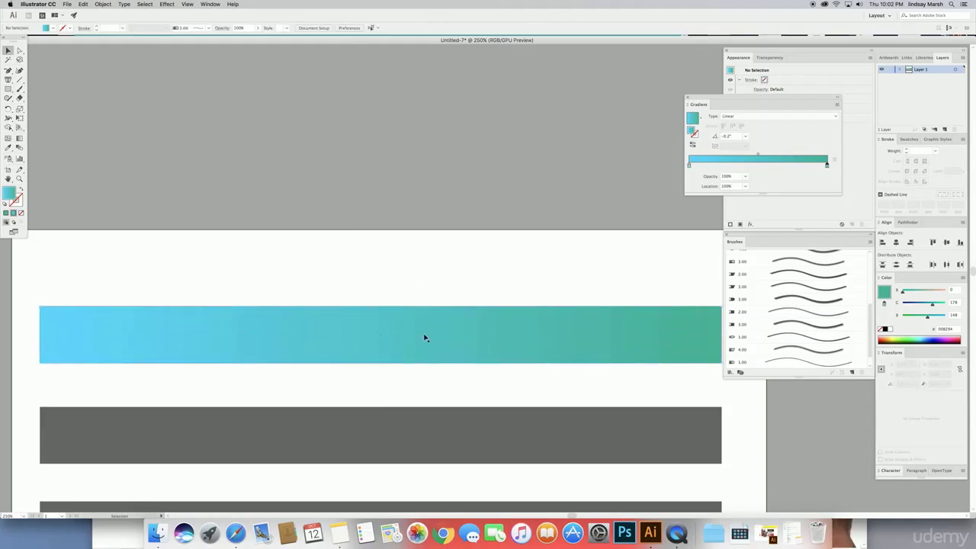